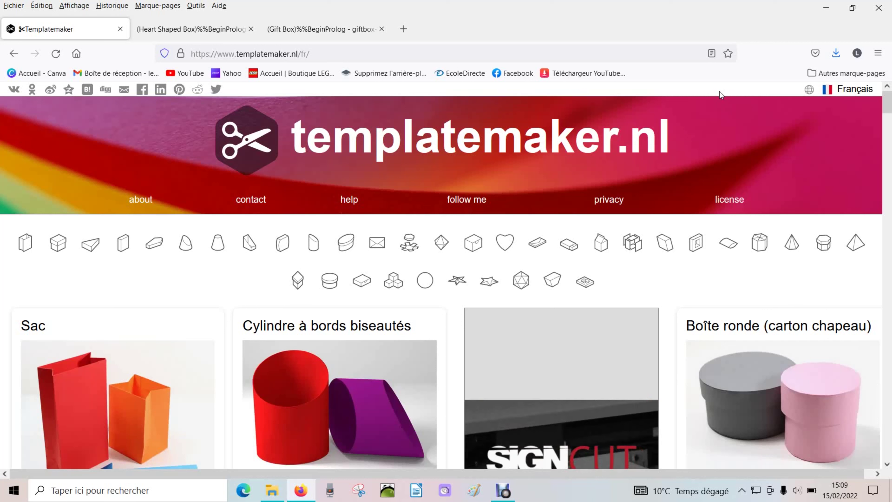
{"action": "left_click", "coordinate": [707, 127]}
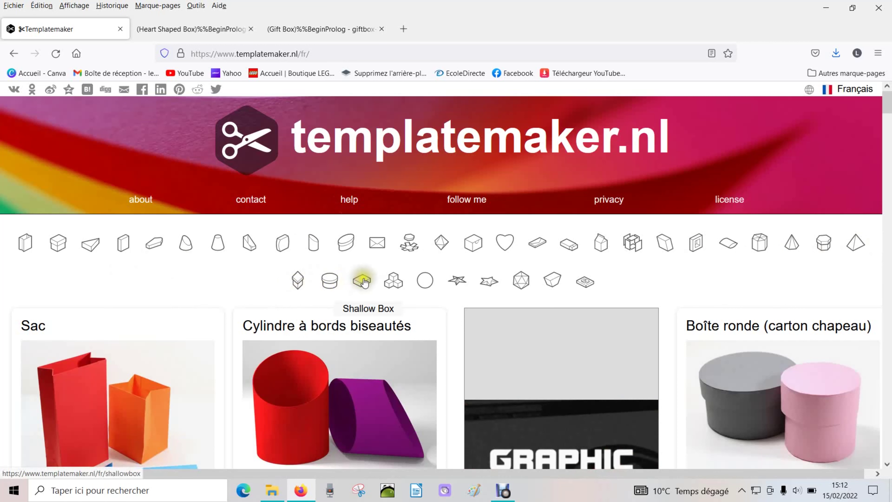
{"action": "left_click", "coordinate": [366, 285]}
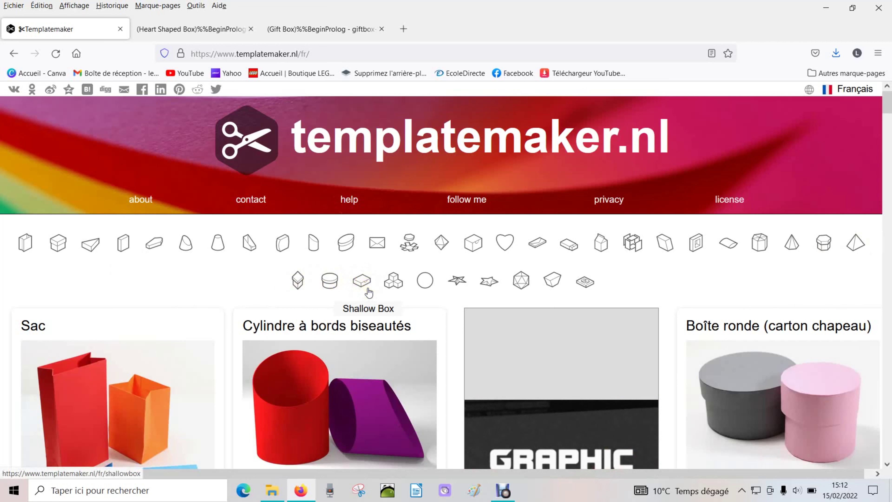
{"action": "left_click", "coordinate": [396, 282]}
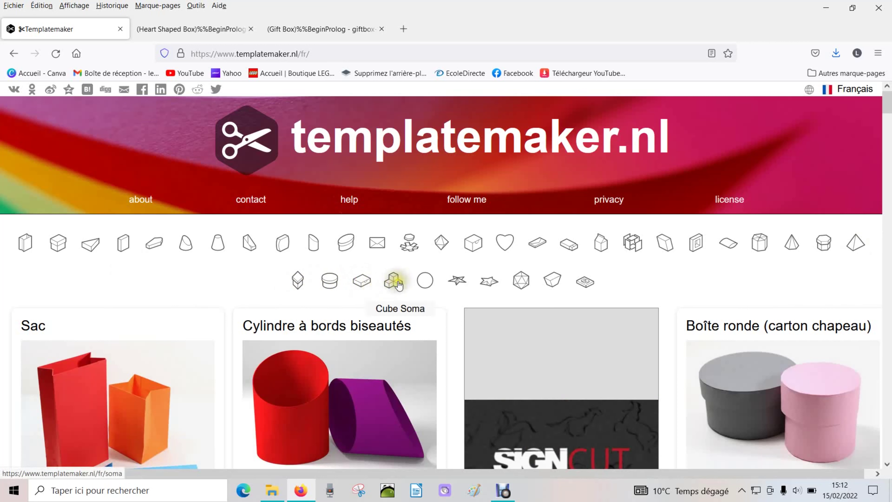
{"action": "left_click", "coordinate": [423, 283]}
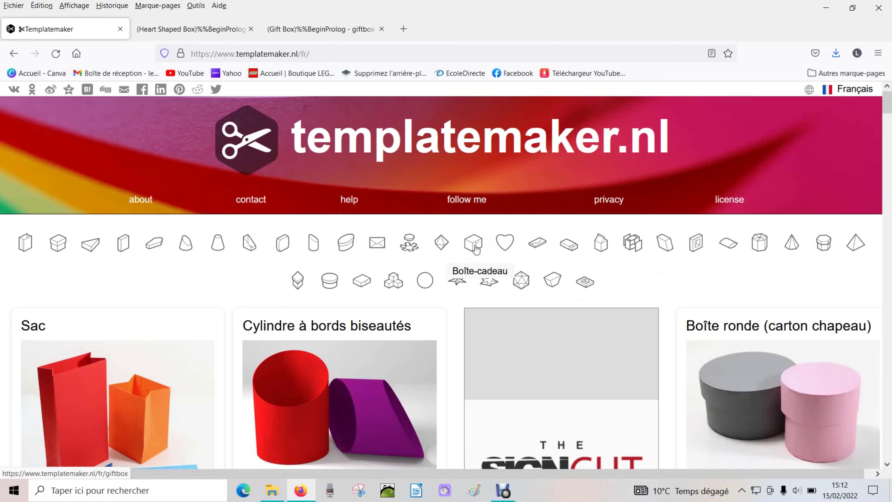
- Open the Boîte-cadeau (gift box) template and set its units to cm
{"action": "left_click", "coordinate": [474, 246]}
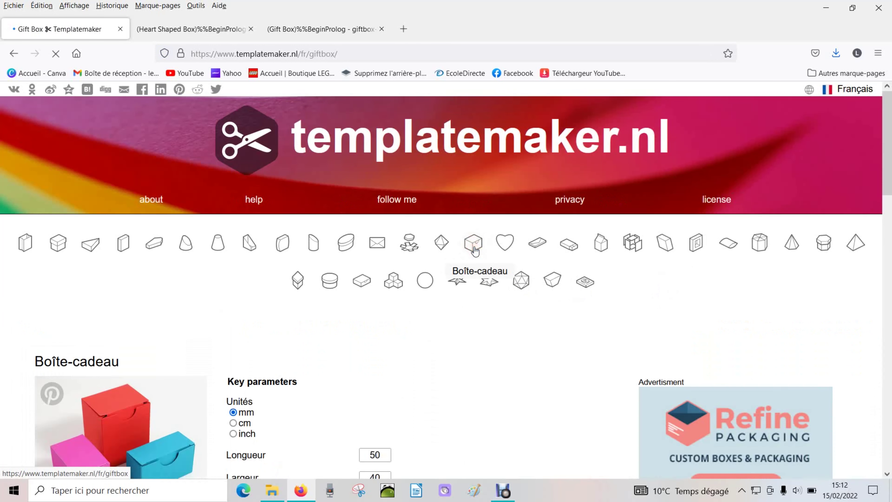
{"action": "scroll", "coordinate": [364, 363], "scroll_direction": "down", "scroll_amount": 5}
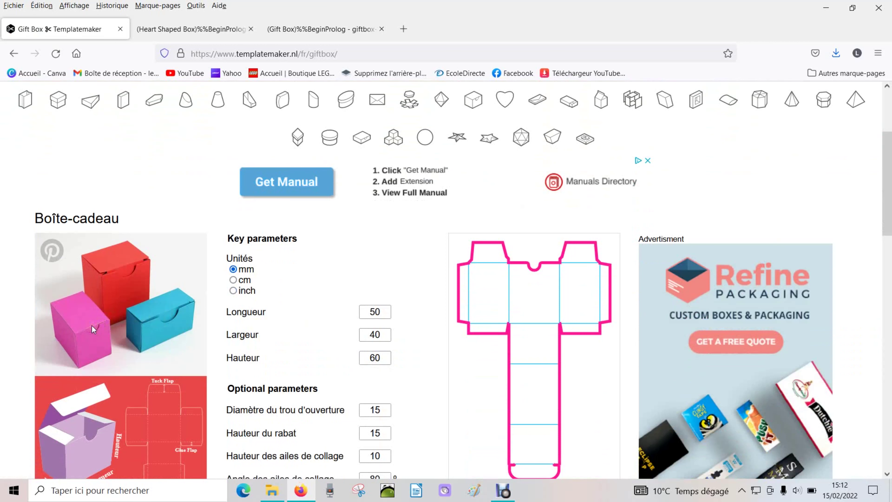
{"action": "left_click", "coordinate": [158, 338]}
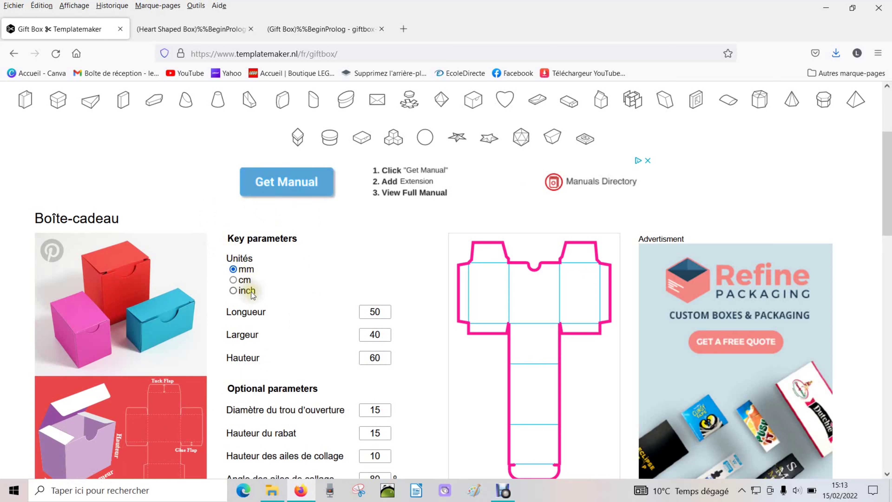
{"action": "left_click", "coordinate": [245, 285]}
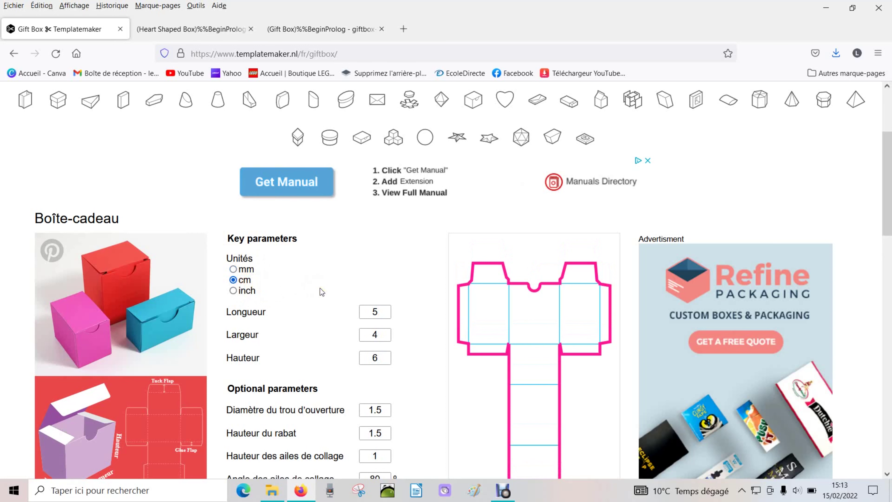
- Set the gift box's length to 8 cm, width to 6 cm and height to 12 cm
{"action": "scroll", "coordinate": [320, 292], "scroll_direction": "down", "scroll_amount": 4}
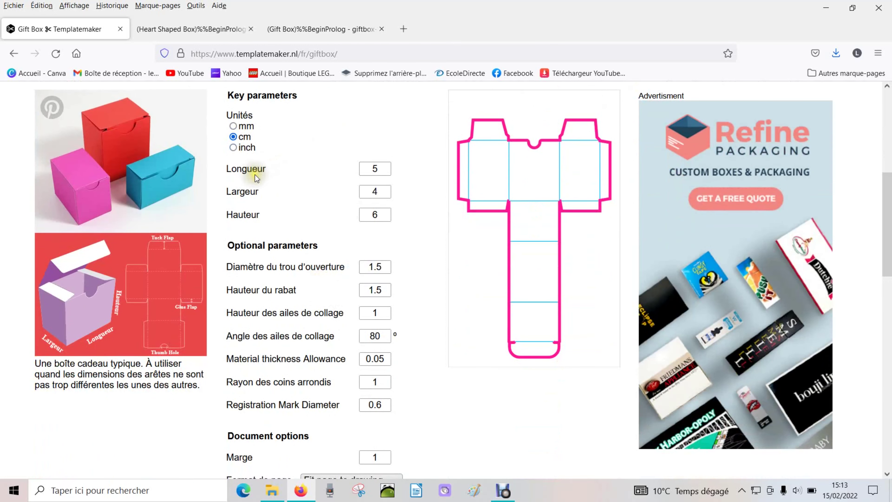
{"action": "left_click_drag", "start_coordinate": [380, 170], "coordinate": [354, 167]}
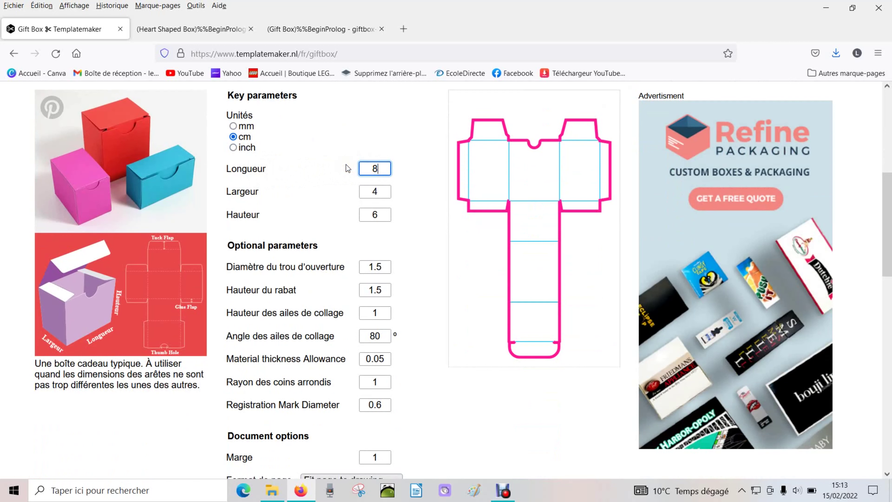
{"action": "left_click_drag", "start_coordinate": [388, 191], "coordinate": [357, 194]}
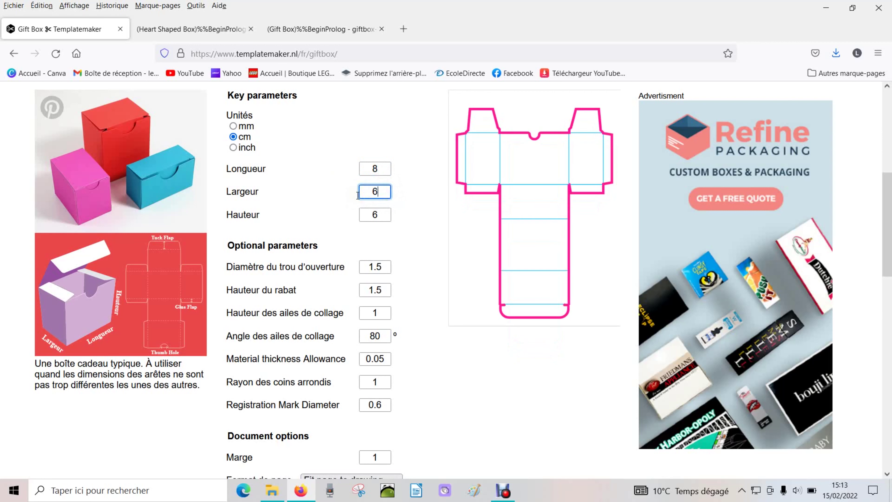
{"action": "left_click_drag", "start_coordinate": [367, 213], "coordinate": [389, 215]}
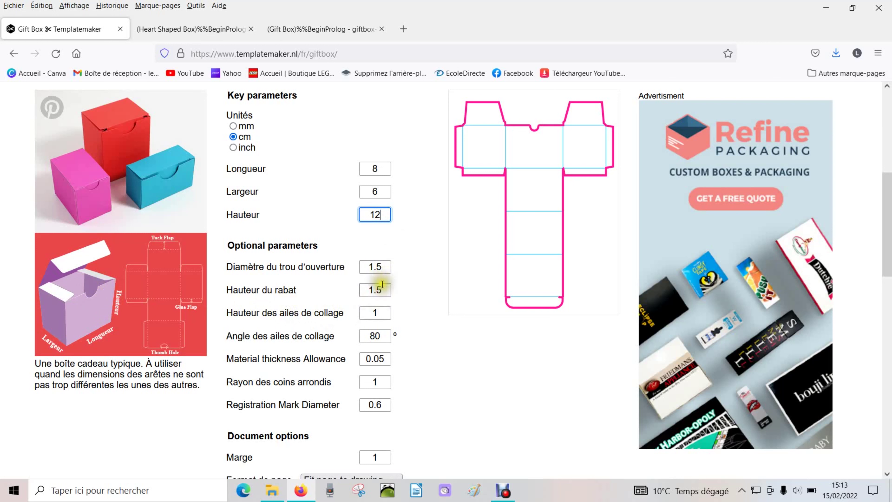
- Generate the gift box template as a PDF with the page fitted to the drawing, and open the file
{"action": "scroll", "coordinate": [382, 284], "scroll_direction": "down", "scroll_amount": 4}
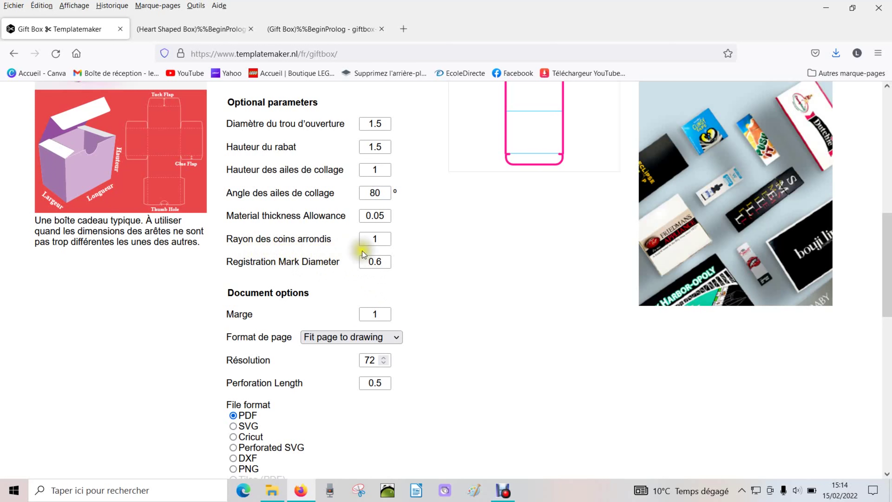
{"action": "scroll", "coordinate": [281, 293], "scroll_direction": "down", "scroll_amount": 4}
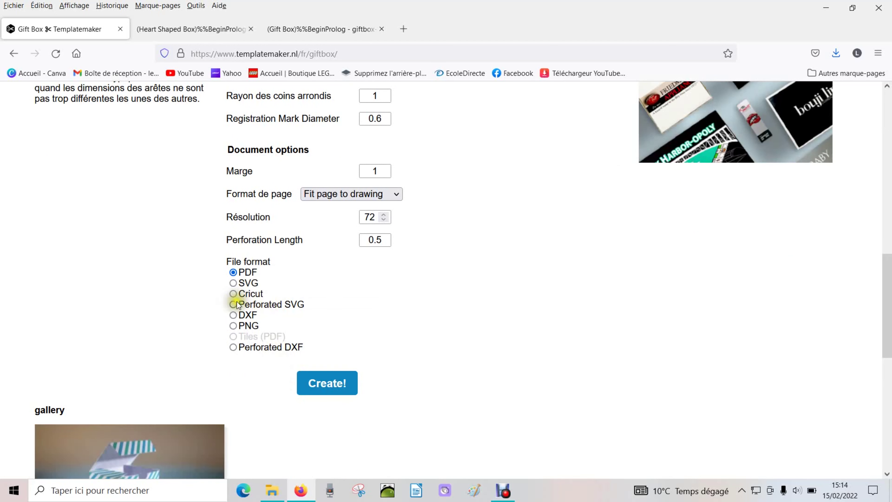
{"action": "left_click", "coordinate": [356, 390]}
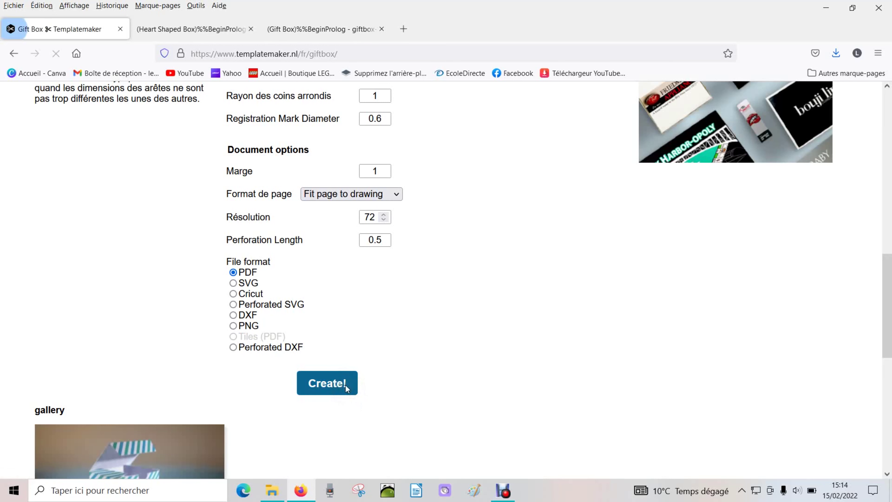
{"action": "left_click", "coordinate": [474, 392]}
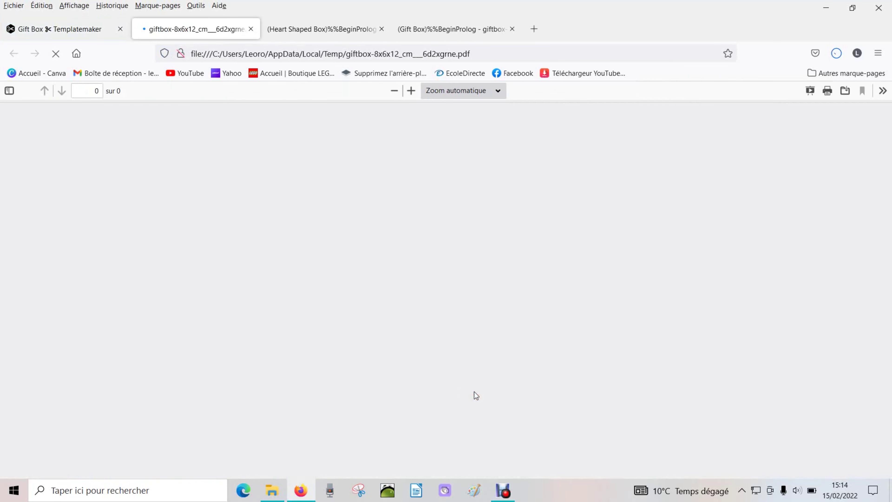
- Examine the generated gift box pattern from its upper flaps down to the closing tab, checking the cut and fold lines
{"action": "scroll", "coordinate": [498, 350], "scroll_direction": "down", "scroll_amount": 1}
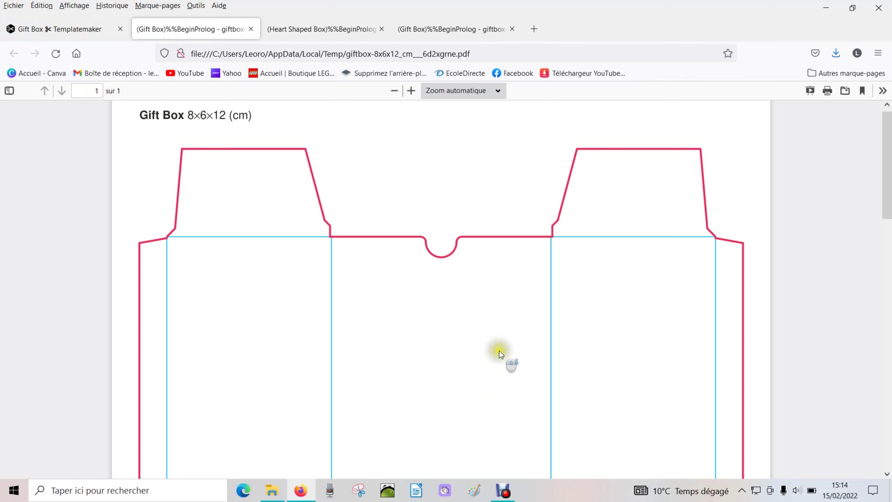
{"action": "scroll", "coordinate": [500, 353], "scroll_direction": "down", "scroll_amount": 3}
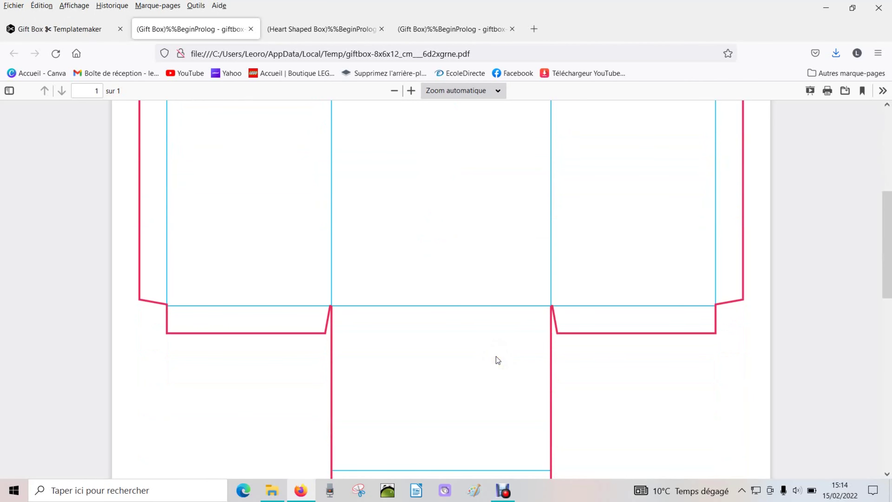
{"action": "scroll", "coordinate": [496, 356], "scroll_direction": "down", "scroll_amount": 5}
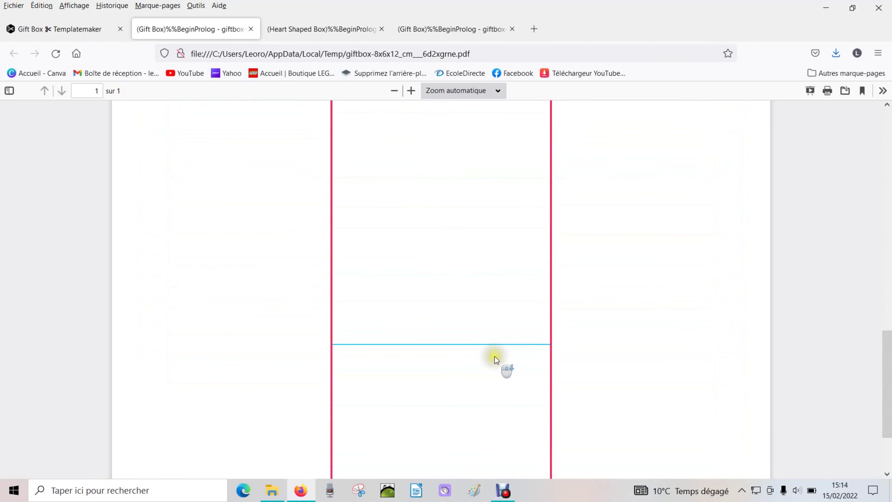
{"action": "scroll", "coordinate": [496, 359], "scroll_direction": "down", "scroll_amount": 3}
{"action": "scroll", "coordinate": [492, 349], "scroll_direction": "up", "scroll_amount": 7}
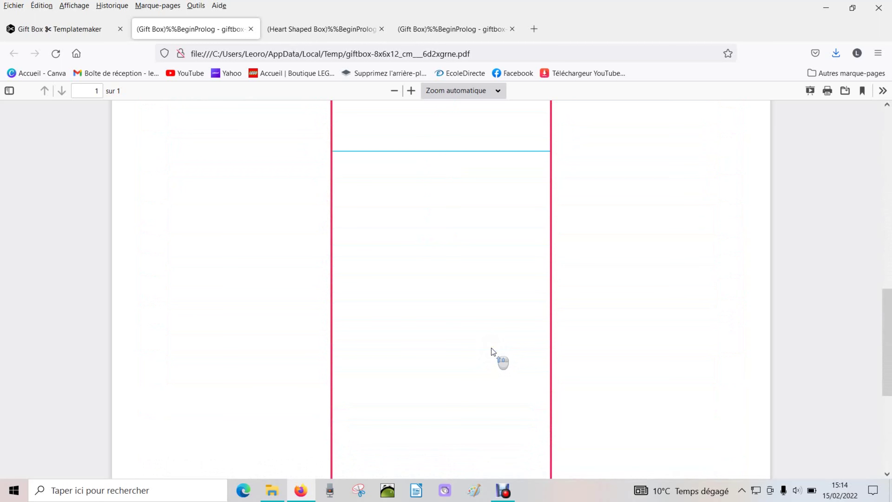
{"action": "scroll", "coordinate": [493, 351], "scroll_direction": "up", "scroll_amount": 5}
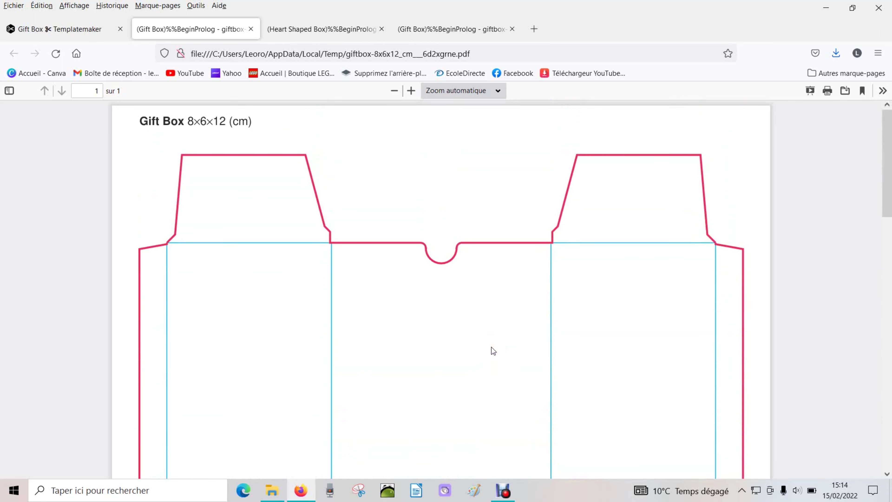
{"action": "scroll", "coordinate": [491, 347], "scroll_direction": "down", "scroll_amount": 10}
{"action": "scroll", "coordinate": [493, 350], "scroll_direction": "down", "scroll_amount": 2}
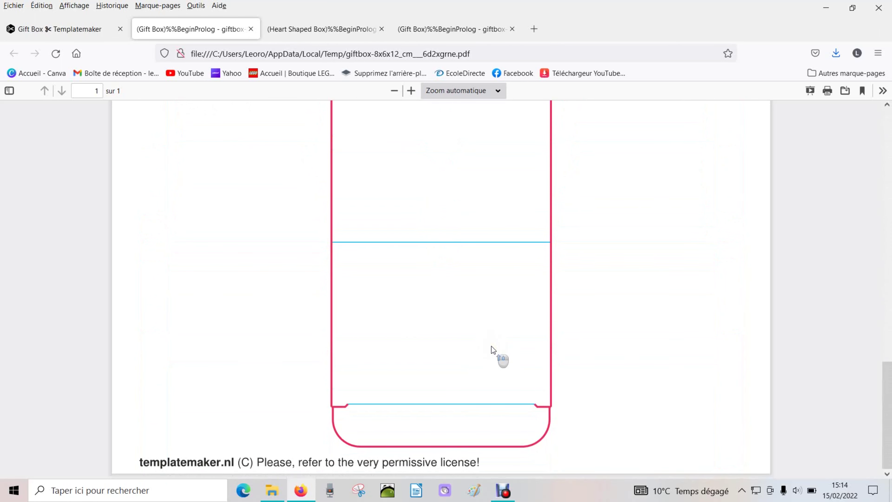
{"action": "scroll", "coordinate": [493, 350], "scroll_direction": "up", "scroll_amount": 4}
{"action": "scroll", "coordinate": [493, 348], "scroll_direction": "up", "scroll_amount": 8}
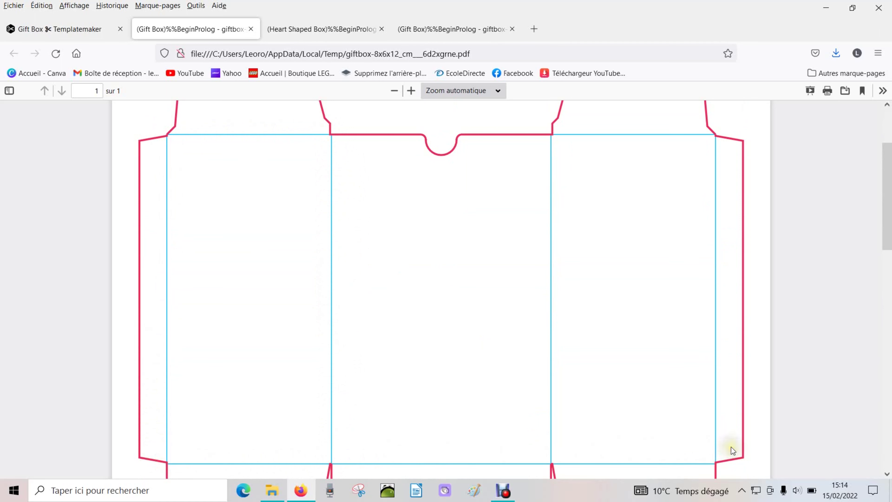
{"action": "left_click", "coordinate": [707, 259]}
{"action": "scroll", "coordinate": [657, 166], "scroll_direction": "up", "scroll_amount": 2}
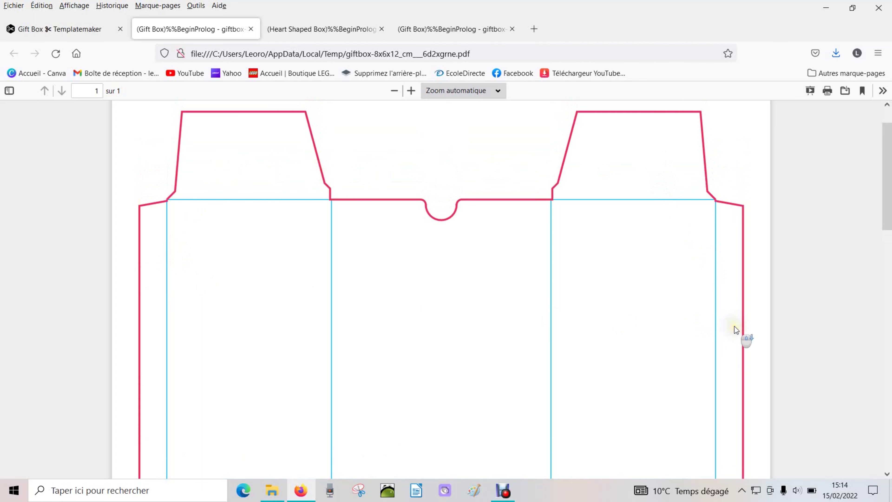
{"action": "scroll", "coordinate": [735, 325], "scroll_direction": "down", "scroll_amount": 10}
{"action": "scroll", "coordinate": [733, 321], "scroll_direction": "down", "scroll_amount": 3}
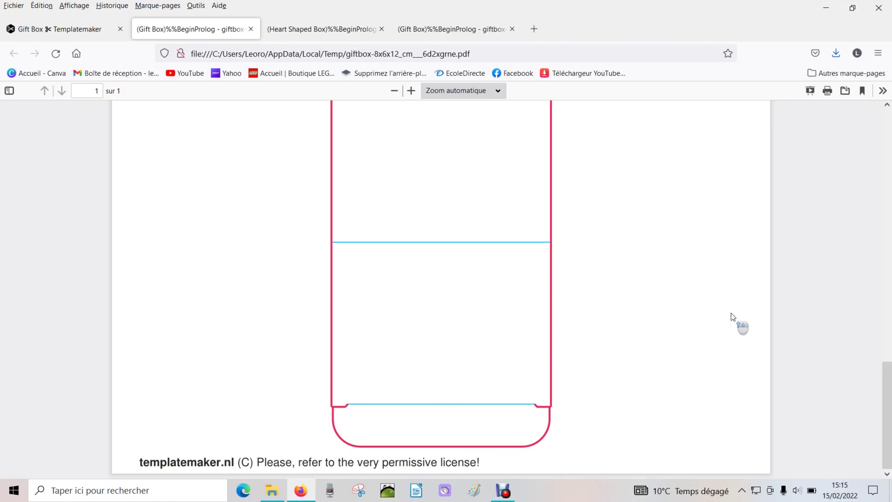
{"action": "scroll", "coordinate": [731, 315], "scroll_direction": "up", "scroll_amount": 10}
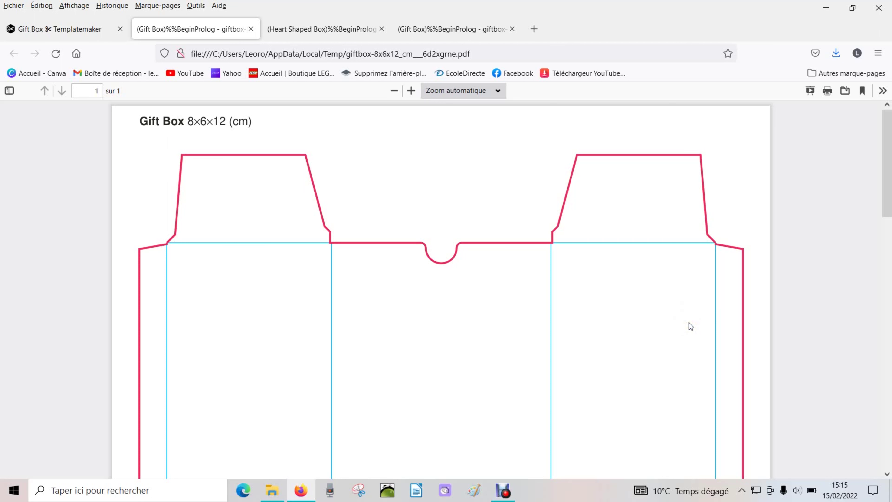
{"action": "left_click", "coordinate": [692, 315]}
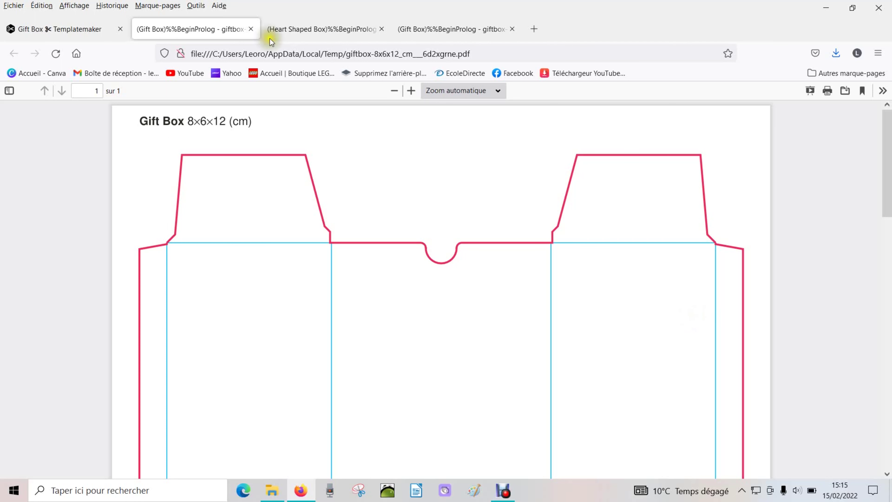
- Return to the template site and open the Heart Shaped Box template
{"action": "left_click", "coordinate": [52, 27]}
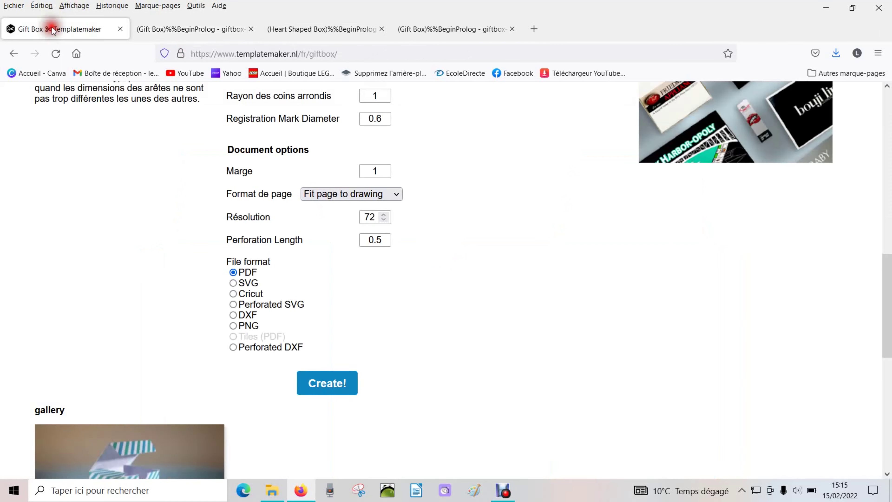
{"action": "scroll", "coordinate": [661, 333], "scroll_direction": "up", "scroll_amount": 15}
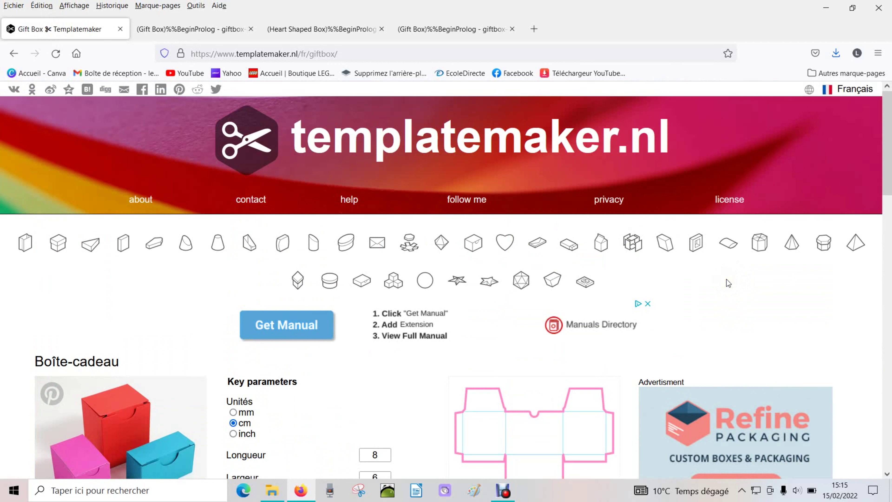
{"action": "left_click", "coordinate": [511, 248]}
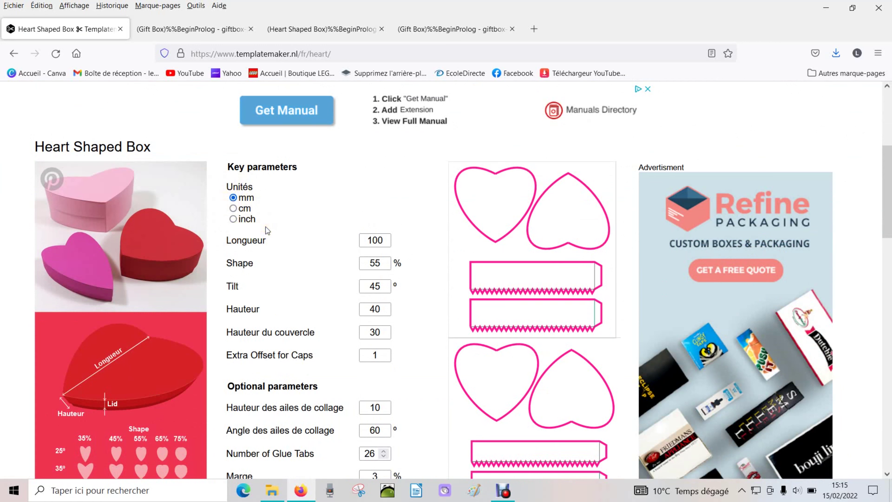
- Review the heart-shaped box's key and optional parameters against the chart of heart shapes and tilts
{"action": "left_click", "coordinate": [83, 423]}
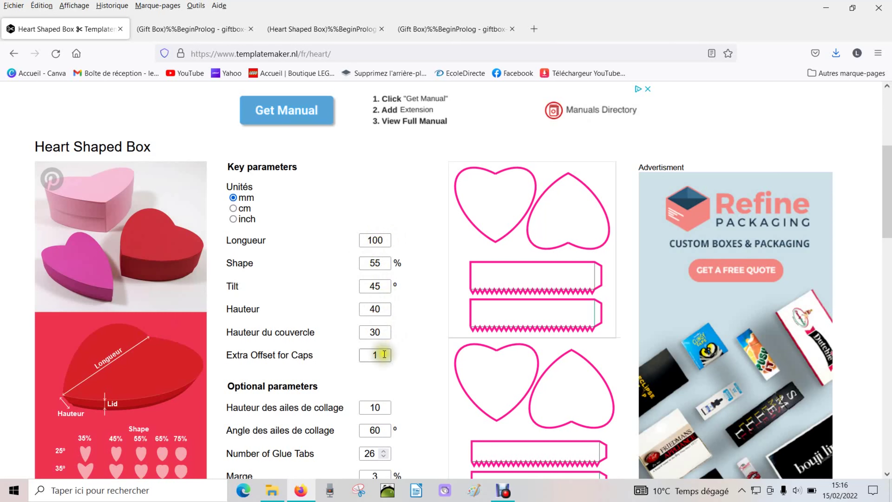
{"action": "scroll", "coordinate": [387, 351], "scroll_direction": "down", "scroll_amount": 4}
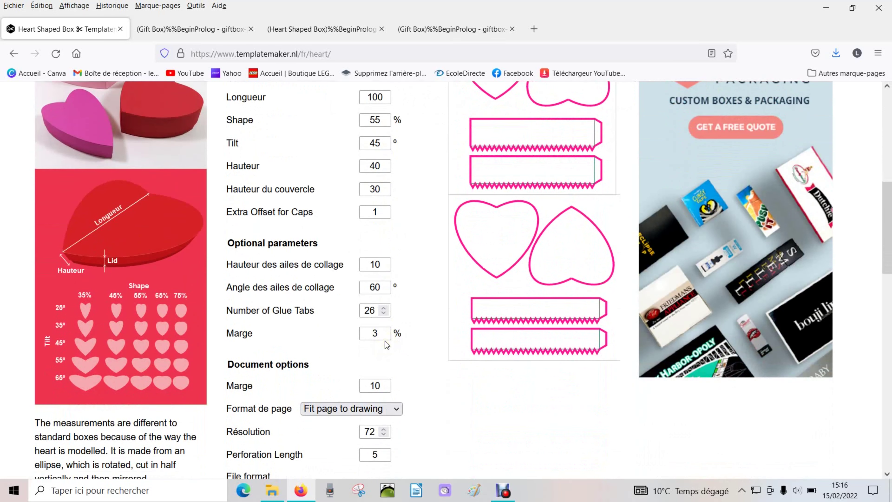
{"action": "left_click", "coordinate": [369, 350]}
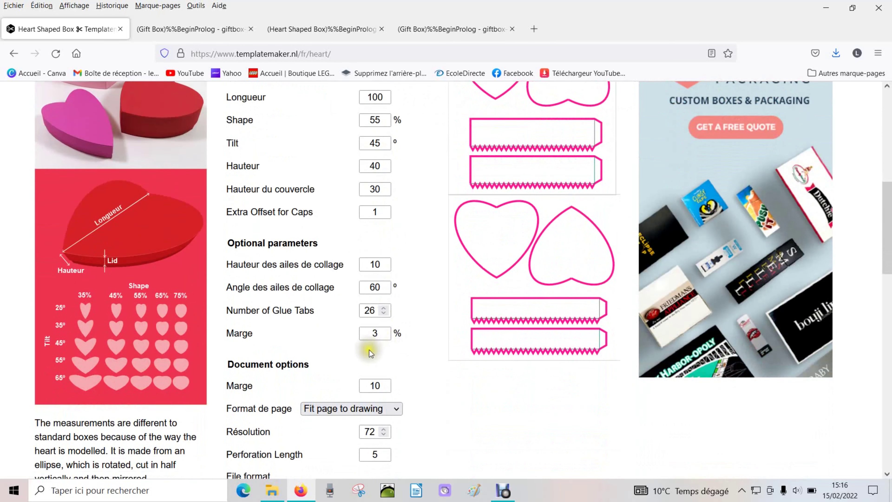
{"action": "left_click", "coordinate": [363, 367]}
{"action": "left_click", "coordinate": [85, 311]}
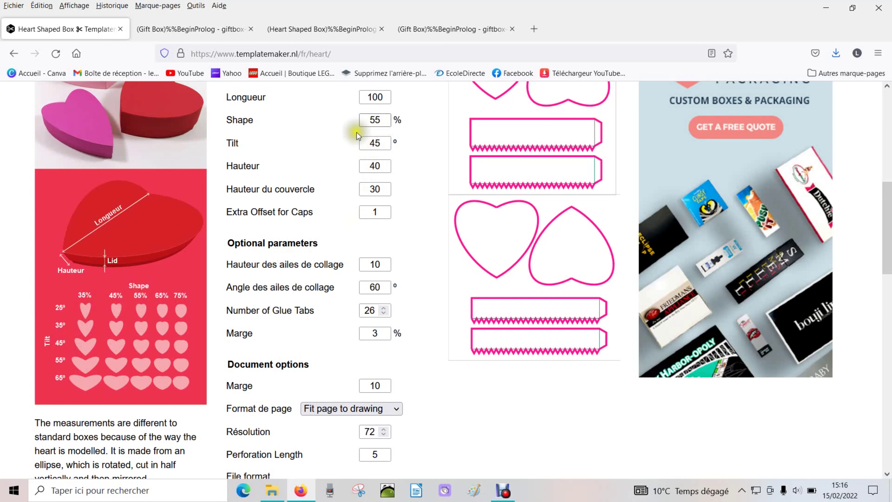
{"action": "left_click", "coordinate": [367, 145]}
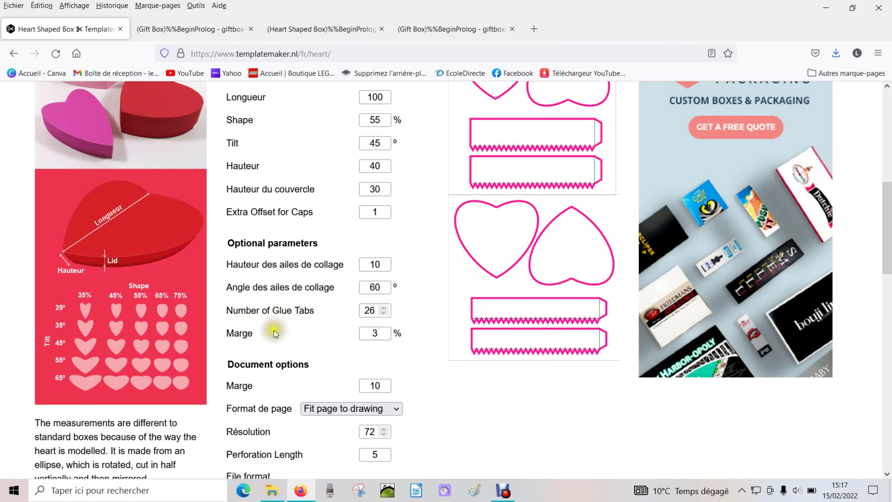
- Generate the heart-shaped box template as a PDF with the page fitted to the drawing, and open the file in the browser
{"action": "scroll", "coordinate": [326, 377], "scroll_direction": "down", "scroll_amount": 3}
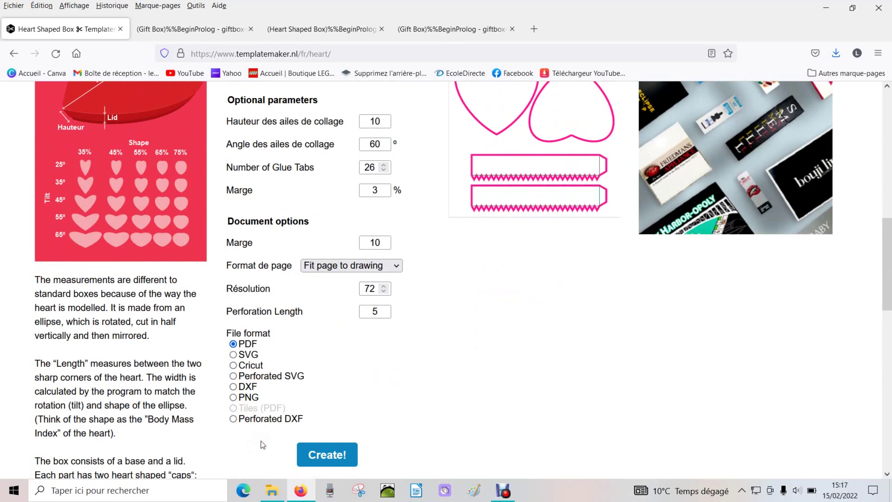
{"action": "left_click", "coordinate": [343, 454]}
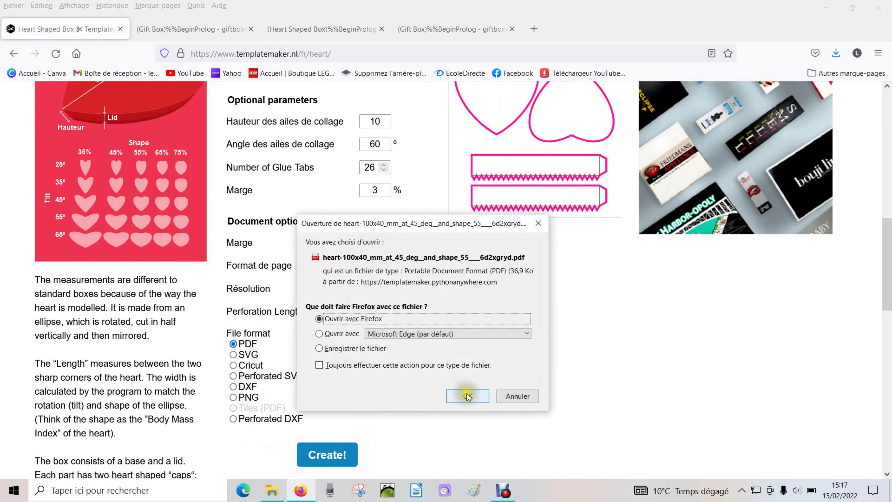
{"action": "left_click", "coordinate": [467, 395]}
- Examine both pages of the heart box pattern, checking the heart caps and the toothed side strips of the base and lid
{"action": "scroll", "coordinate": [686, 392], "scroll_direction": "down", "scroll_amount": 15}
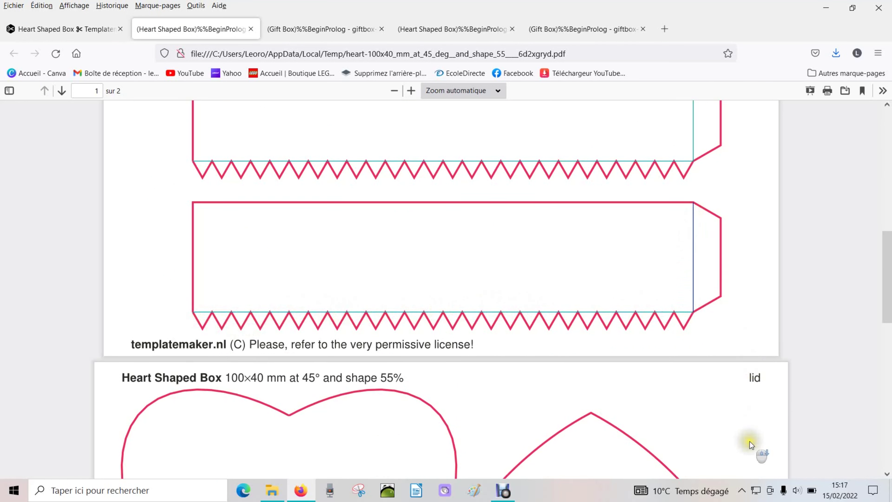
{"action": "scroll", "coordinate": [748, 441], "scroll_direction": "down", "scroll_amount": 10}
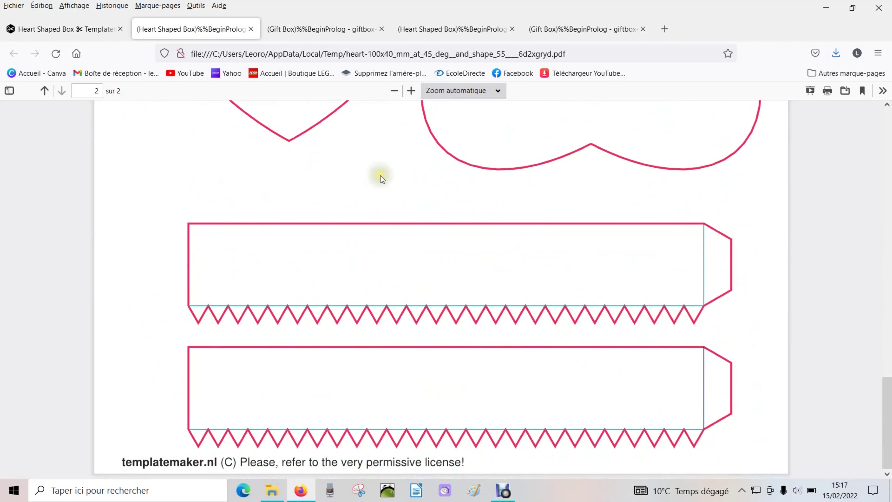
{"action": "scroll", "coordinate": [486, 409], "scroll_direction": "up", "scroll_amount": 5}
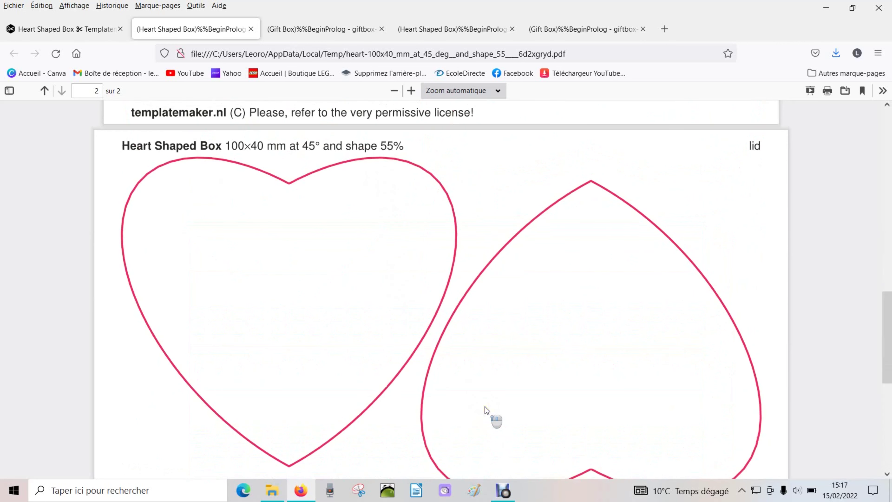
{"action": "scroll", "coordinate": [488, 411], "scroll_direction": "up", "scroll_amount": 7}
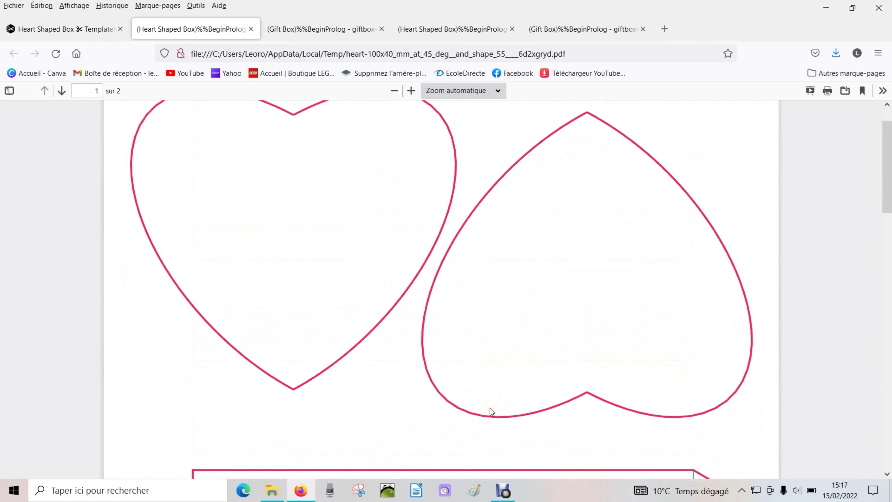
- Return to the Heart Shaped Box template page and study the gallery photos, the tilt diagram and the animation of how the box is assembled
{"action": "left_click", "coordinate": [89, 30]}
{"action": "scroll", "coordinate": [818, 390], "scroll_direction": "down", "scroll_amount": 6}
{"action": "scroll", "coordinate": [817, 387], "scroll_direction": "down", "scroll_amount": 2}
{"action": "scroll", "coordinate": [817, 383], "scroll_direction": "up", "scroll_amount": 3}
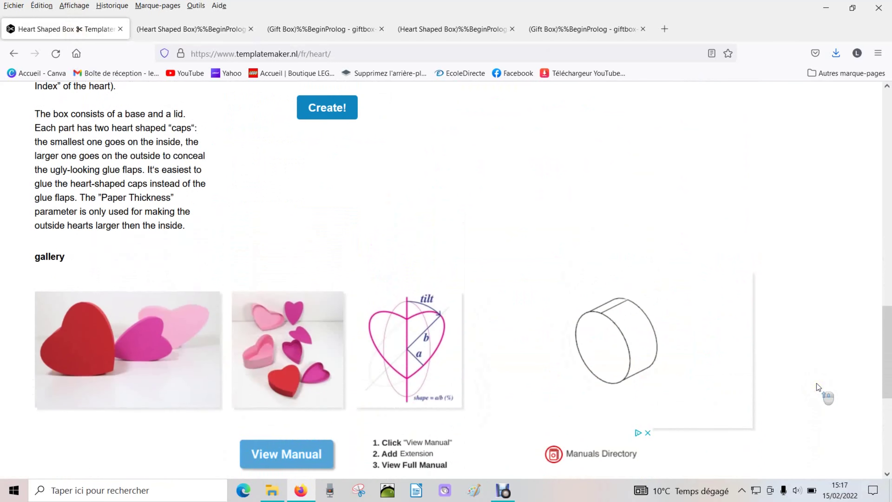
{"action": "scroll", "coordinate": [487, 325], "scroll_direction": "up", "scroll_amount": 6}
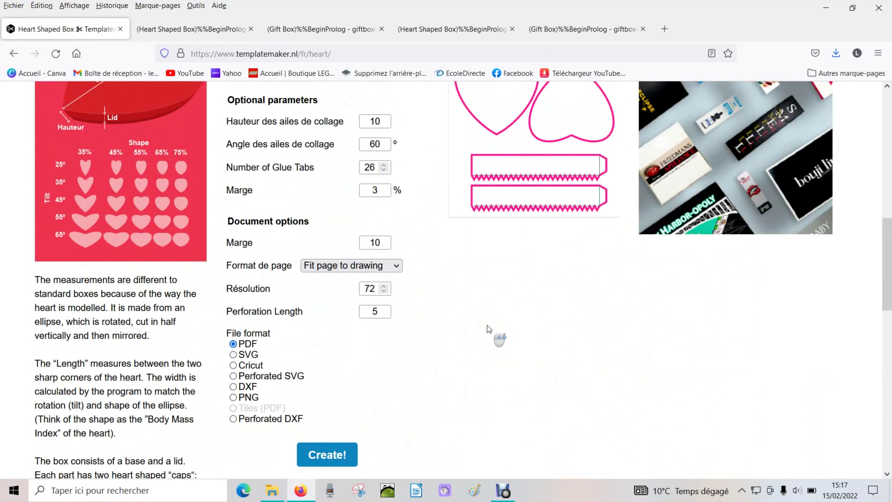
{"action": "scroll", "coordinate": [492, 325], "scroll_direction": "down", "scroll_amount": 9}
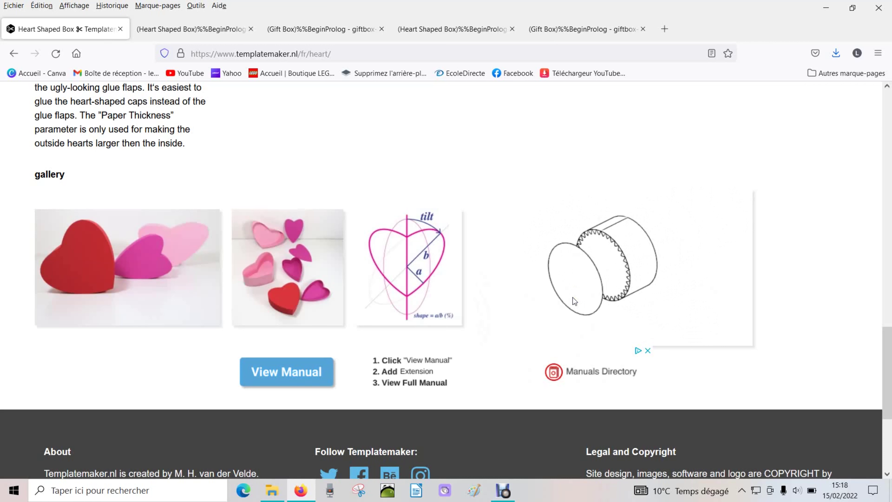
{"action": "left_click", "coordinate": [572, 297]}
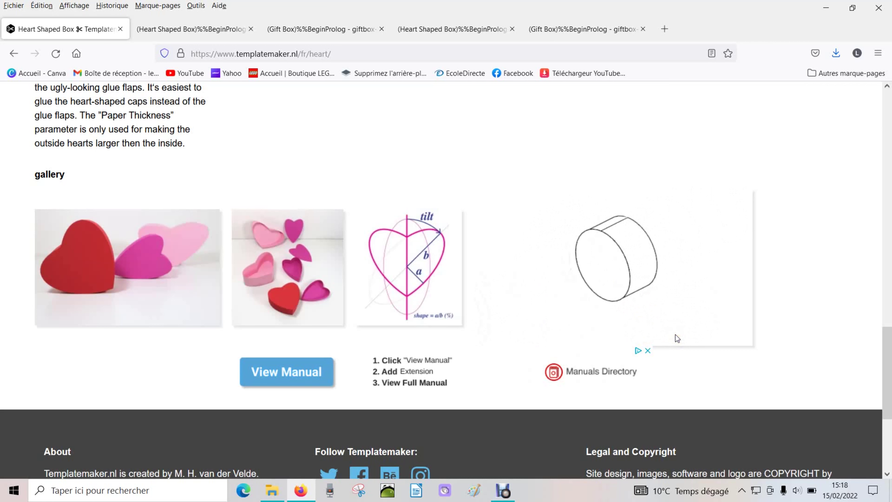
{"action": "left_click", "coordinate": [495, 338]}
{"action": "scroll", "coordinate": [494, 337], "scroll_direction": "up", "scroll_amount": 15}
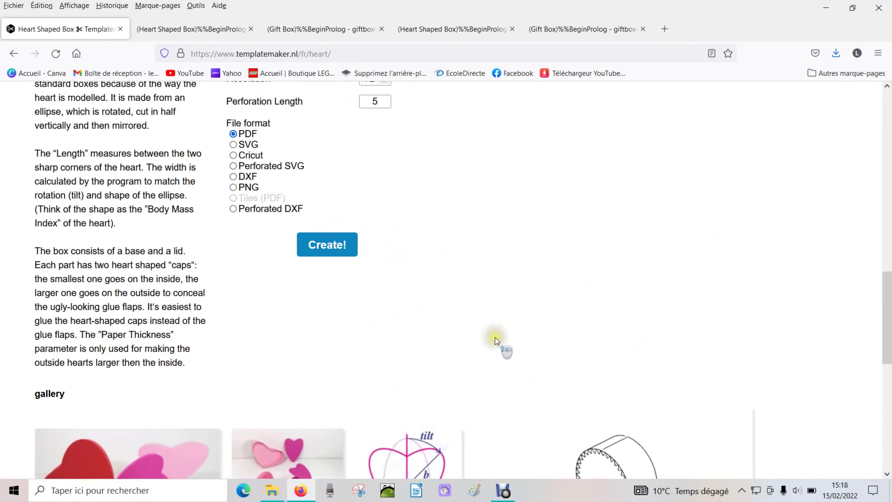